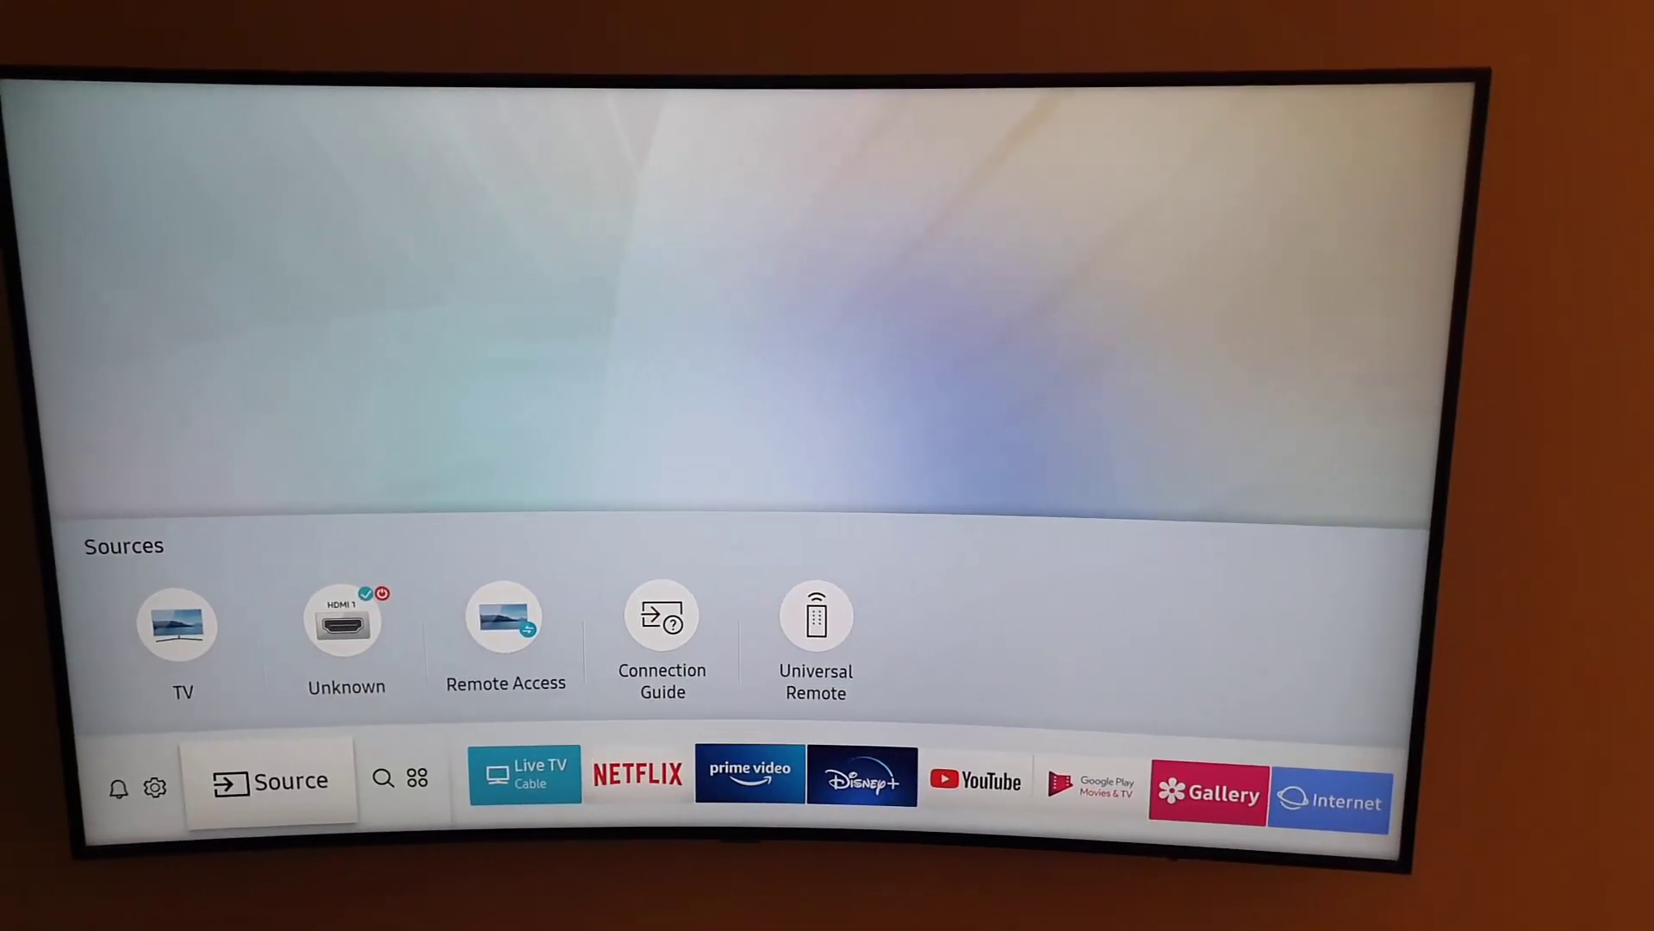
Move focus left past Settings to the notification bell icon
key("Left")
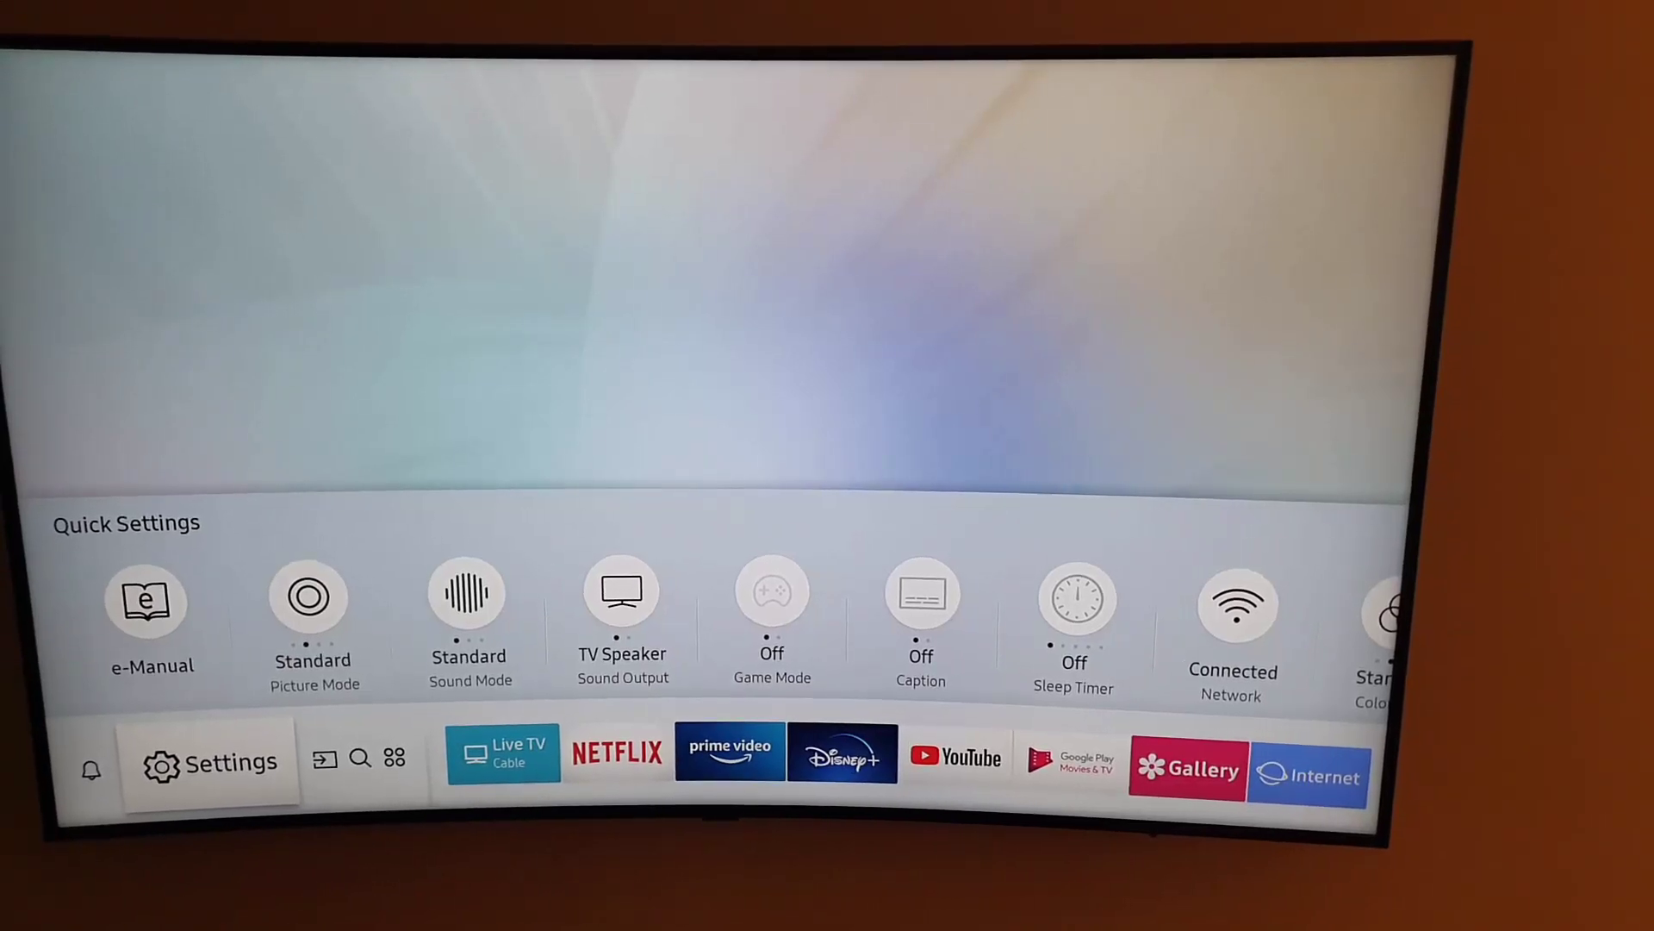
key("Left")
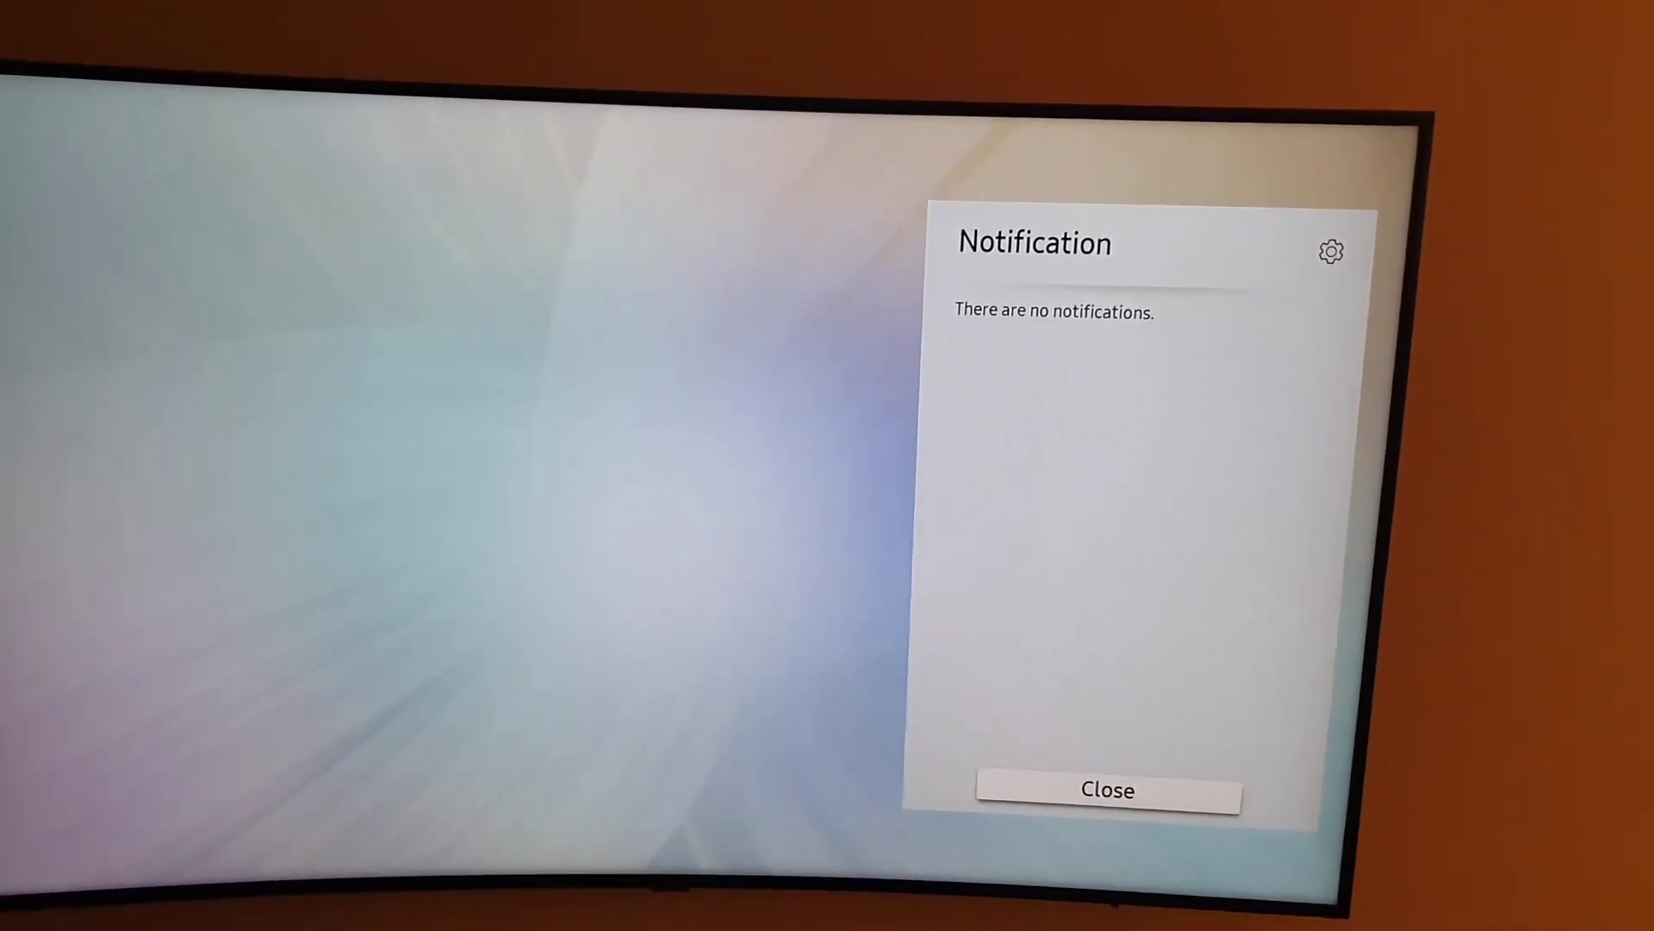
key("Up")
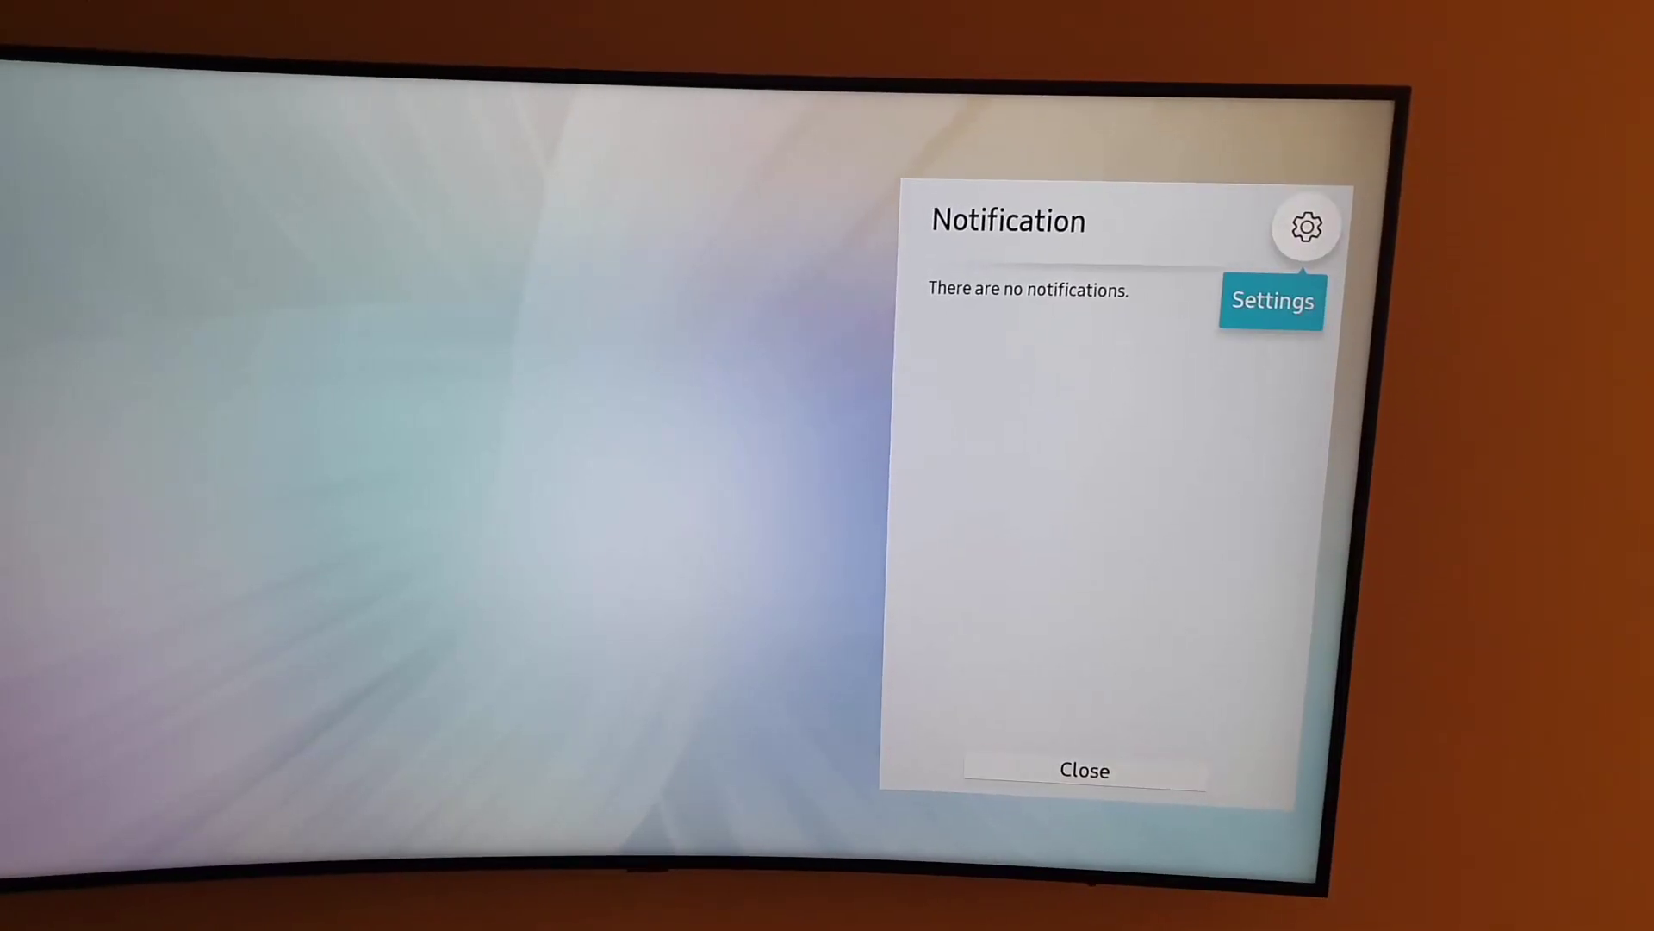
key("Return")
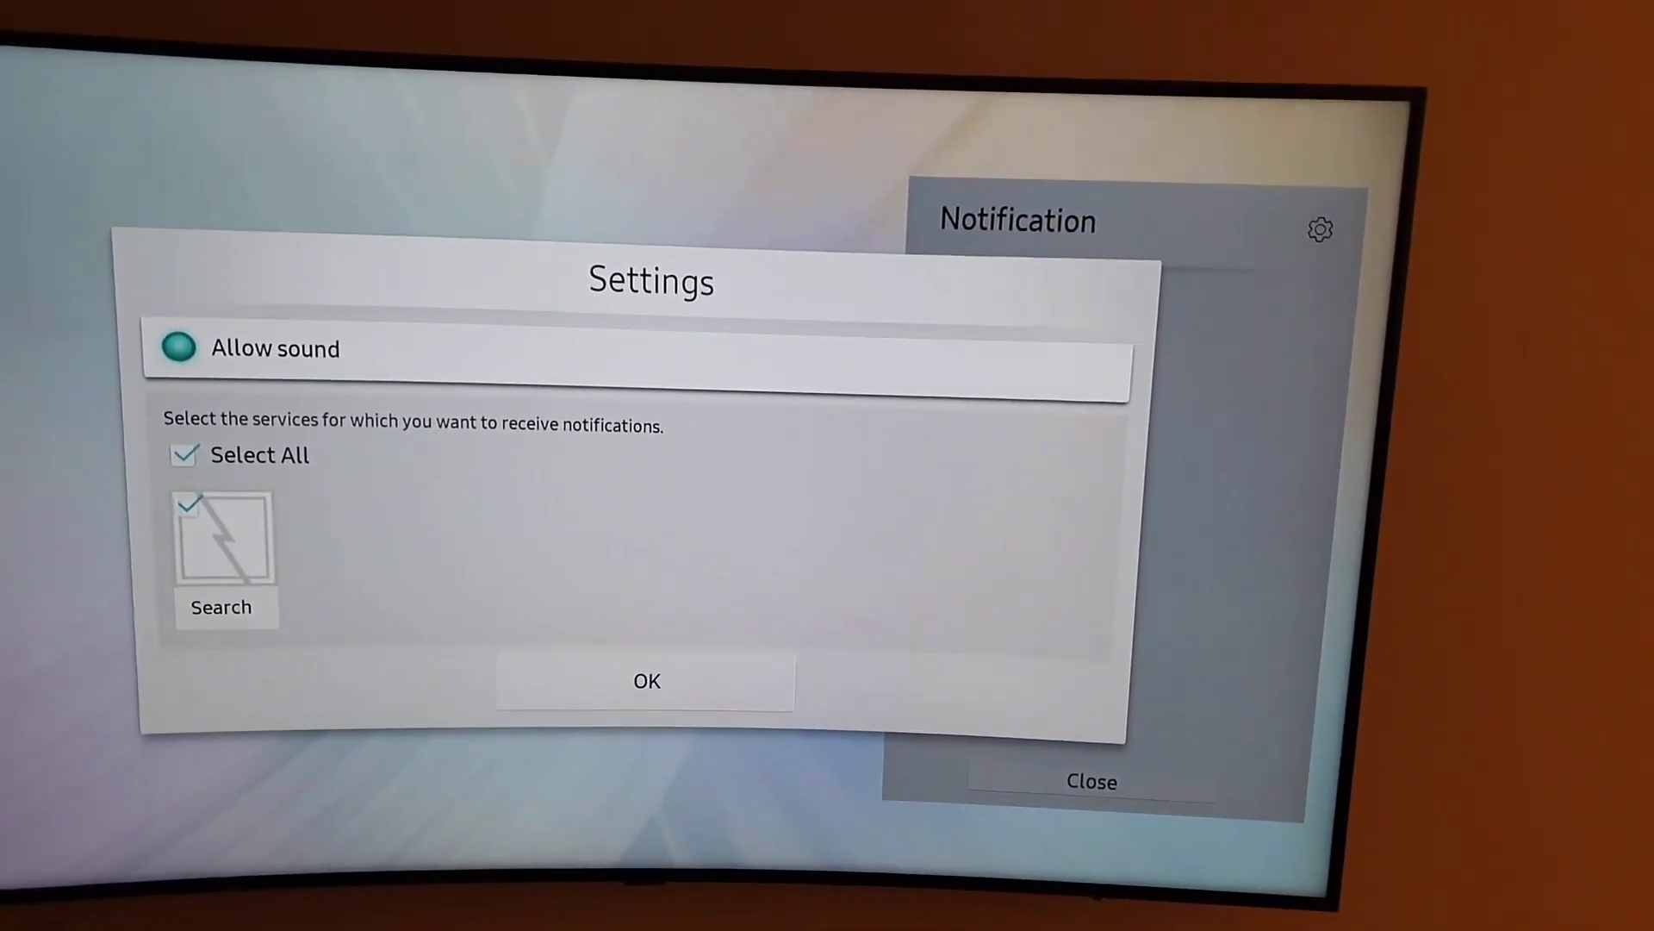
key("Down")
key("Down")
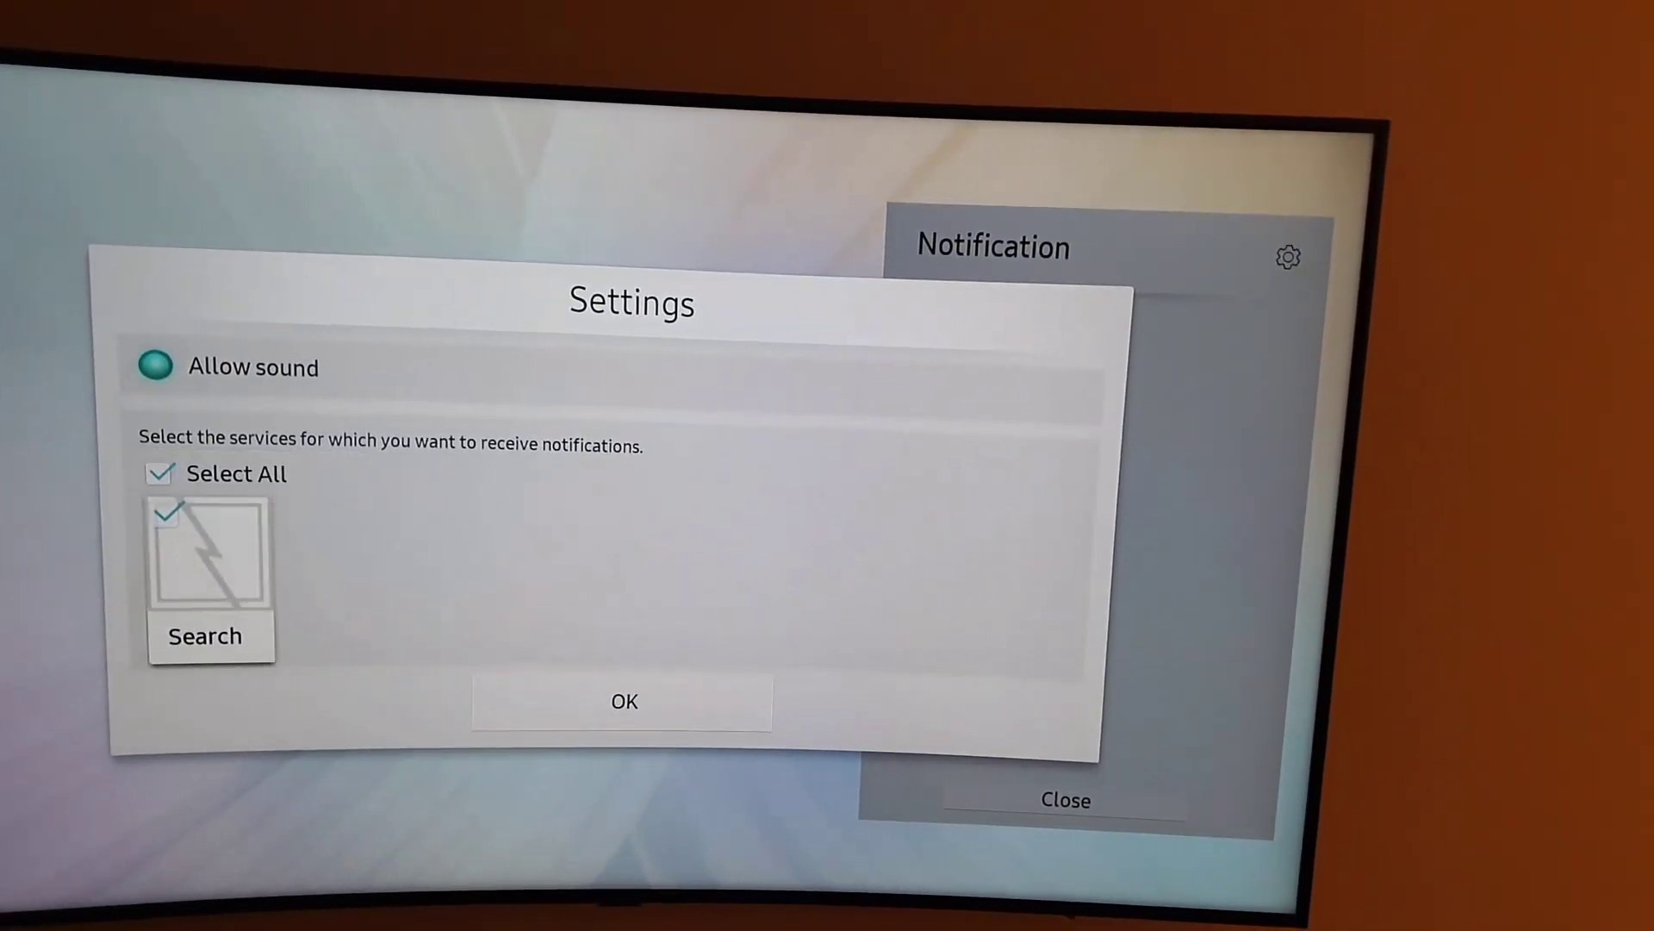
key("Down")
Close the notification settings, then Close the Notification panel to return to the home bar
key("Return")
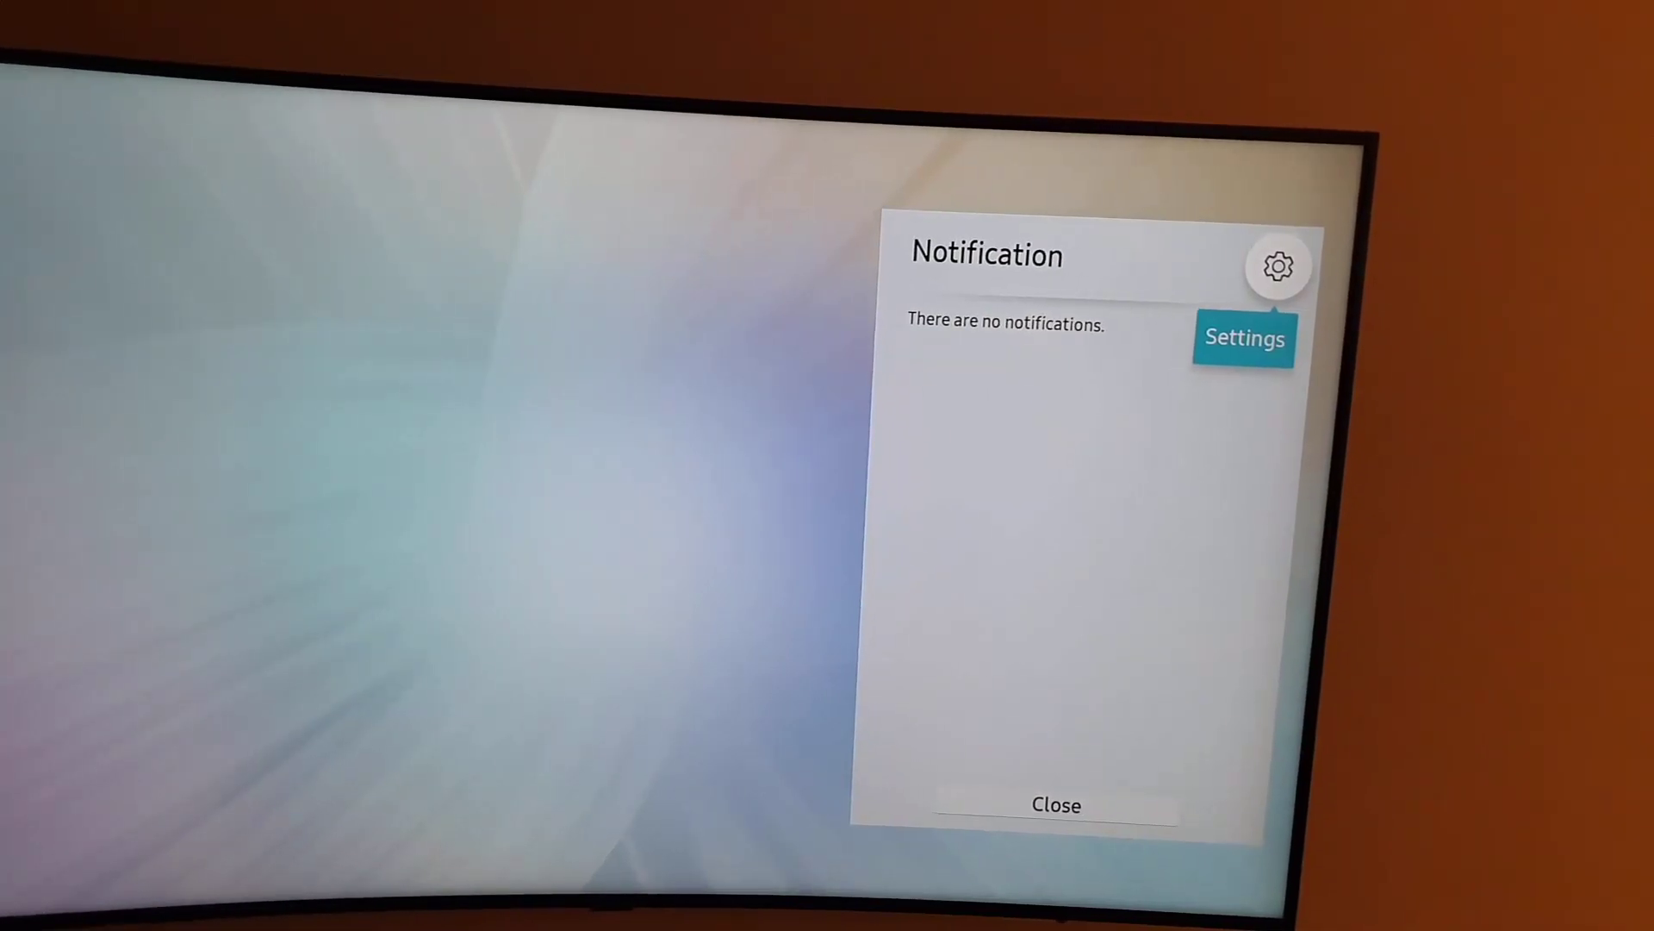
key("Down")
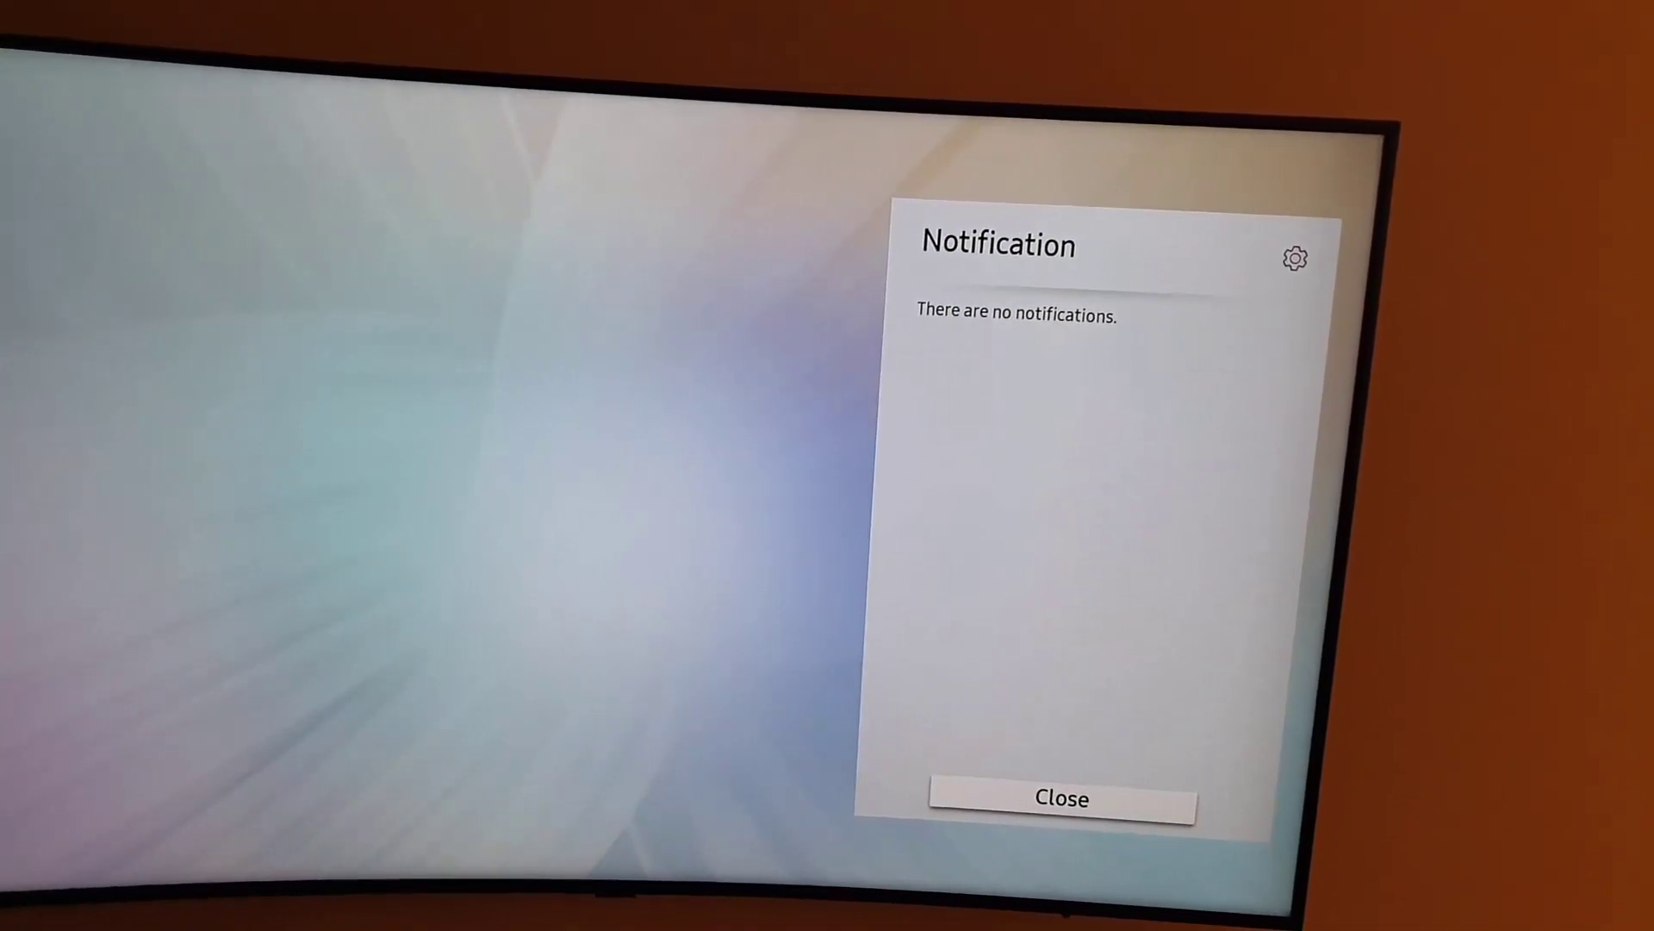
key("Return")
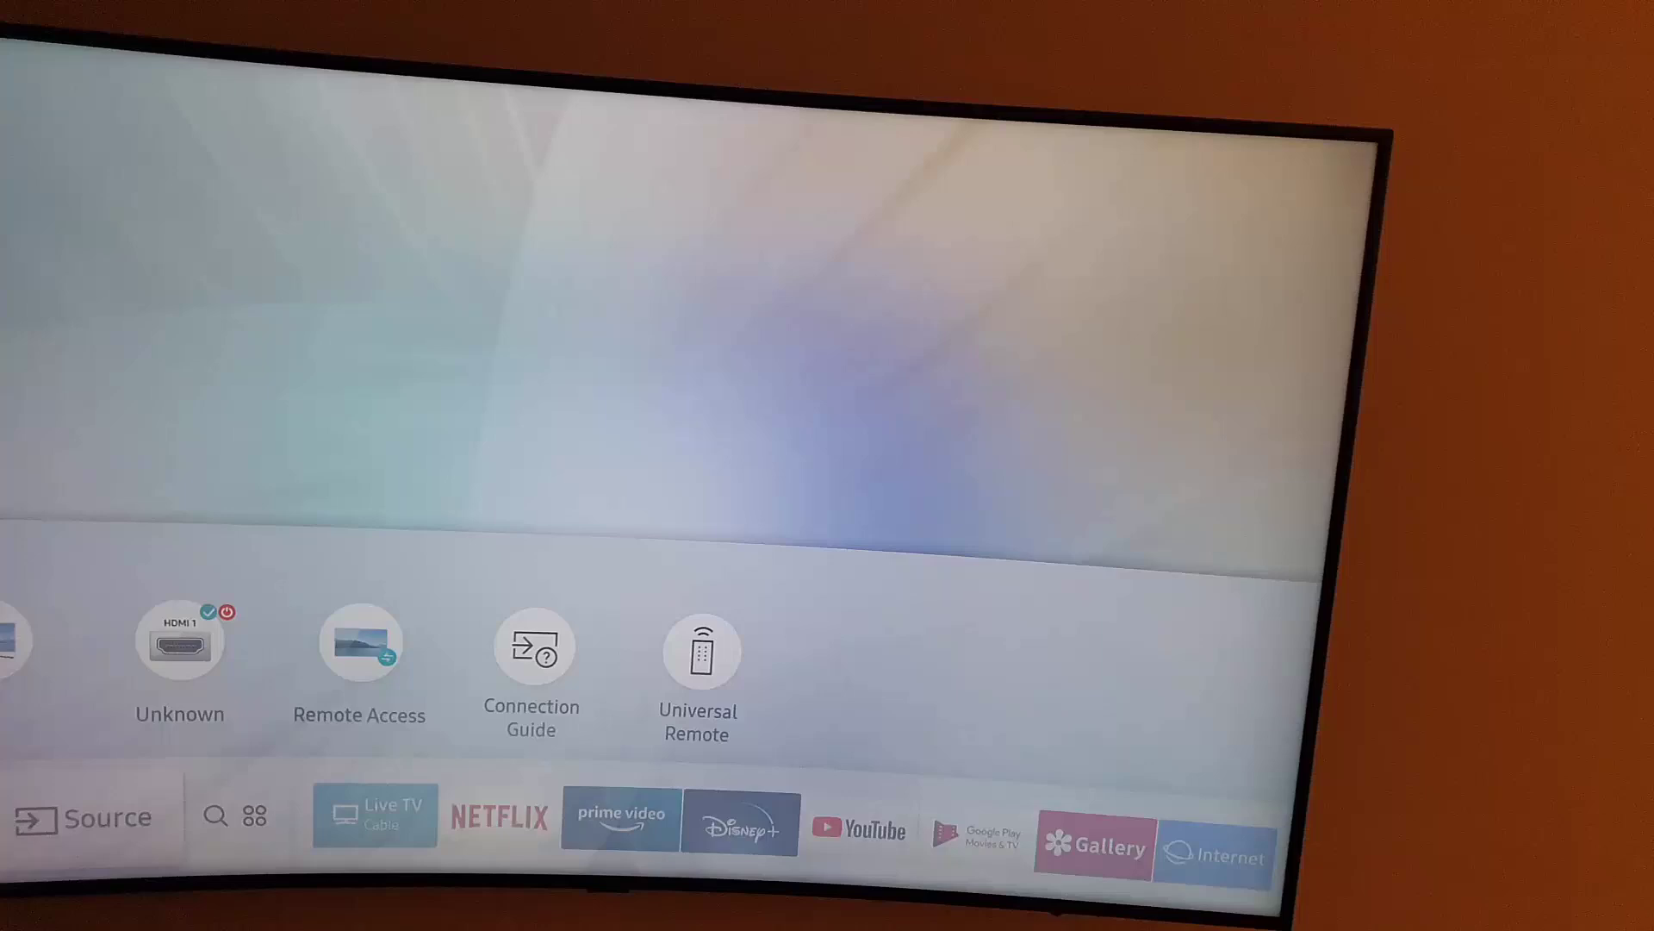